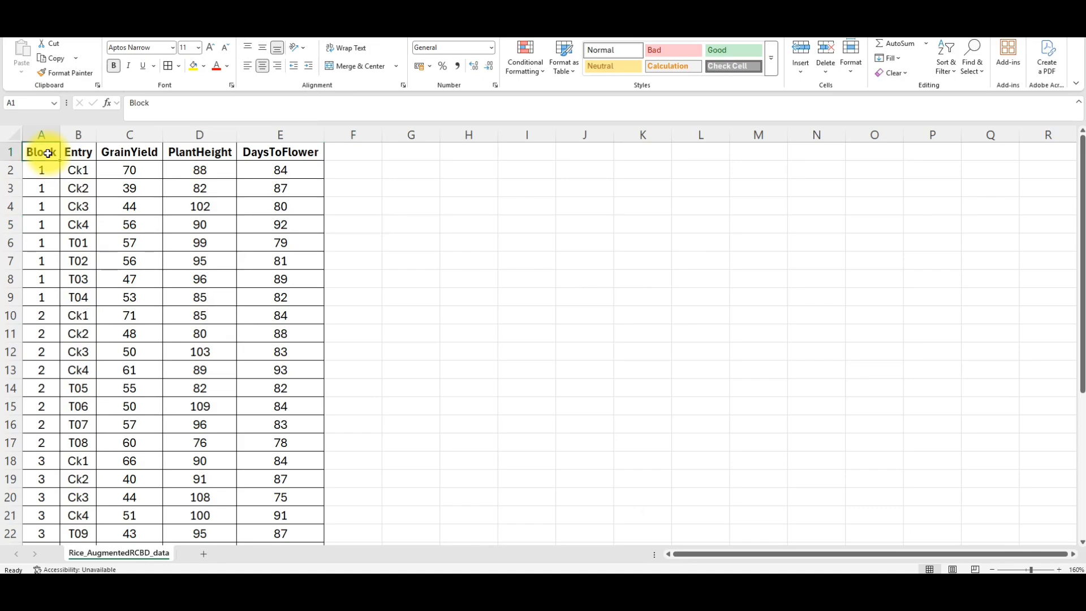
# - Examine the rice dataset's column headings and how check and test entries are arranged across the blocks
pyautogui.click(78, 153)
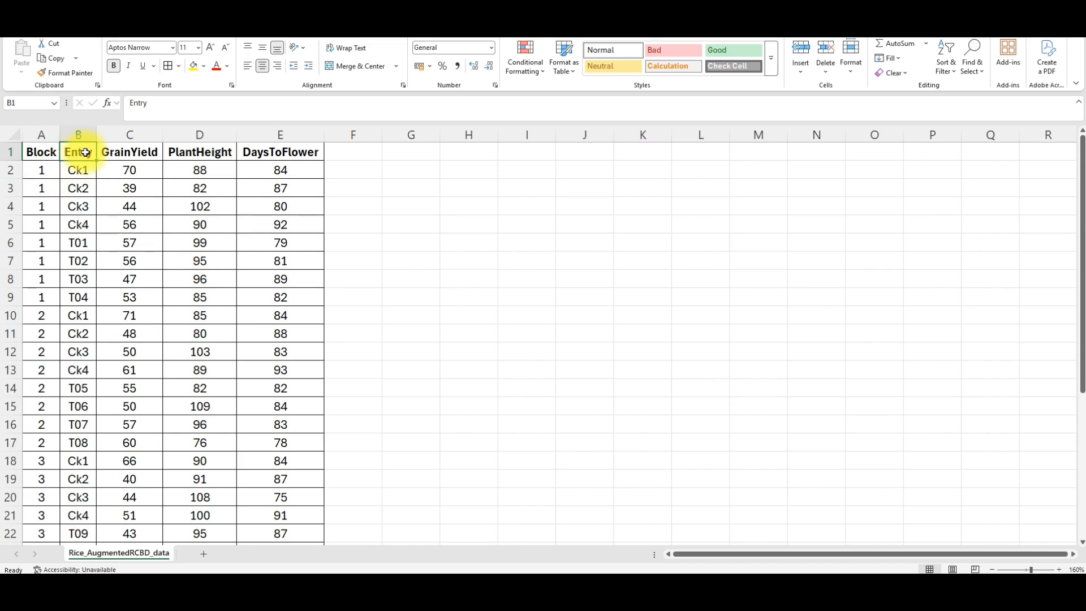
pyautogui.click(143, 153)
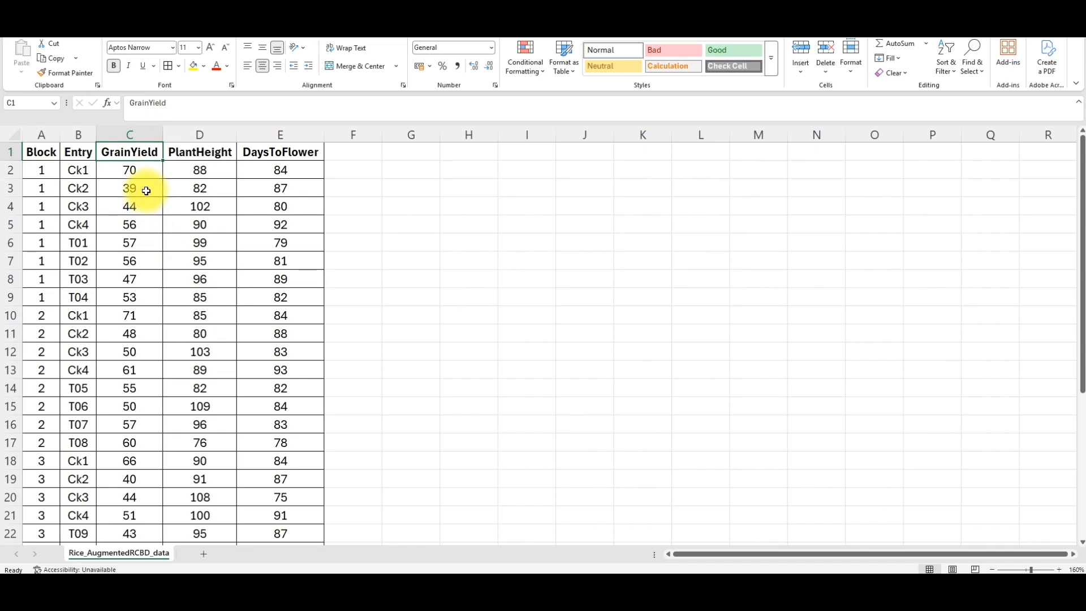
pyautogui.moveTo(146, 153); pyautogui.dragTo(277, 153)
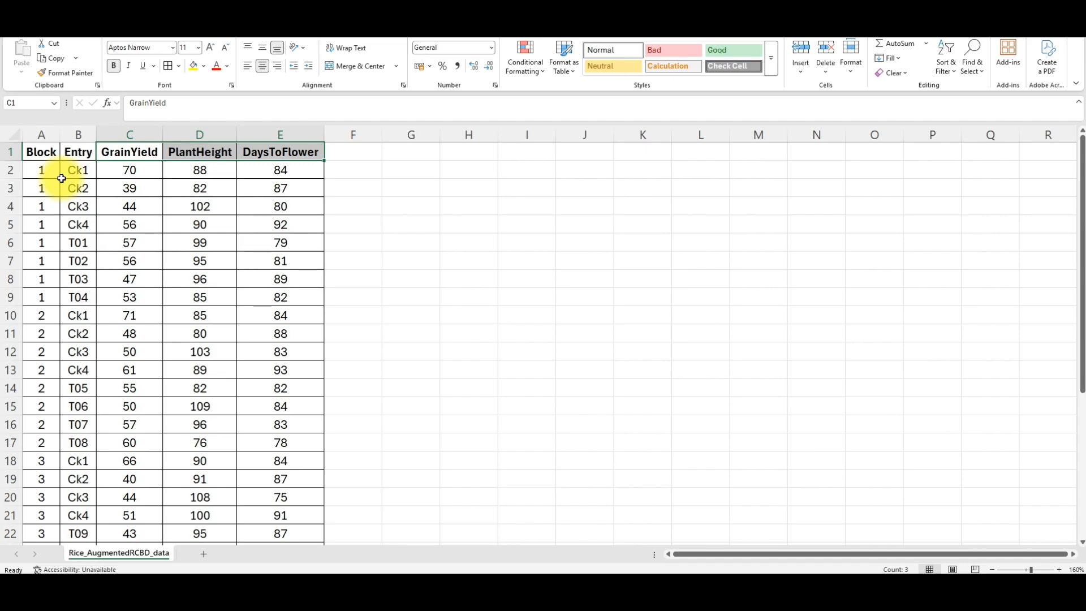
pyautogui.click(75, 170)
pyautogui.moveTo(75, 169); pyautogui.dragTo(83, 231)
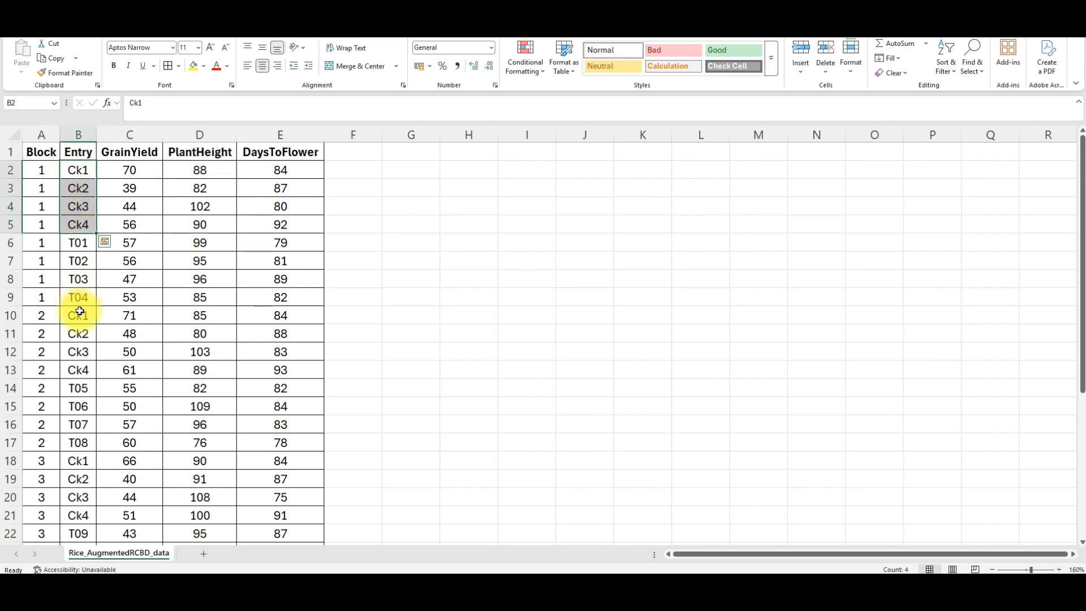
pyautogui.moveTo(79, 315); pyautogui.dragTo(79, 406)
pyautogui.scroll(-2, 78, 357)
pyautogui.scroll(-3, 79, 390)
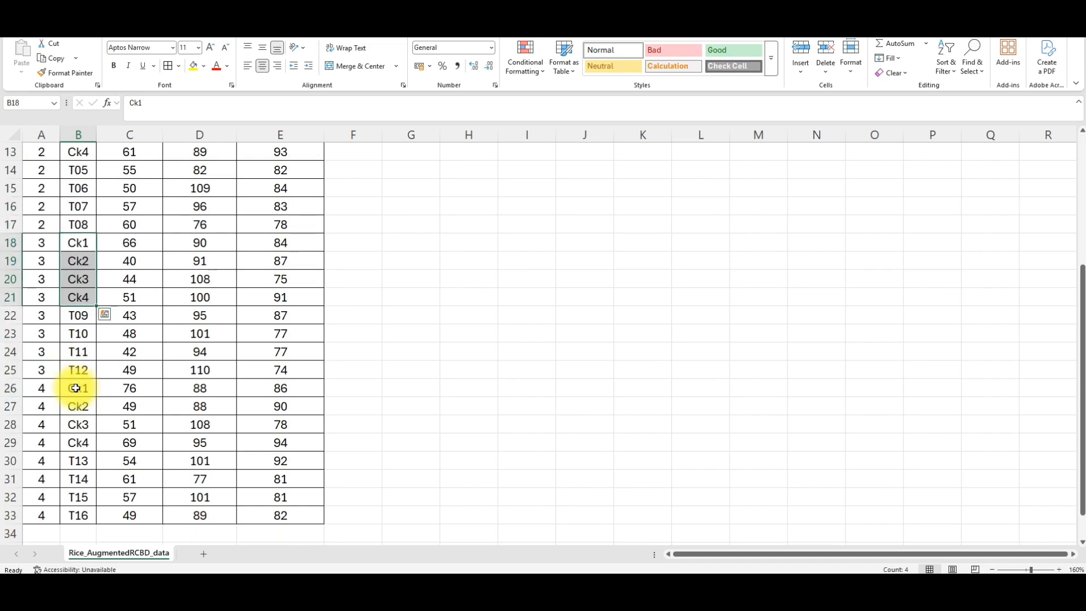
pyautogui.moveTo(79, 337); pyautogui.dragTo(79, 461)
pyautogui.scroll(5, 77, 298)
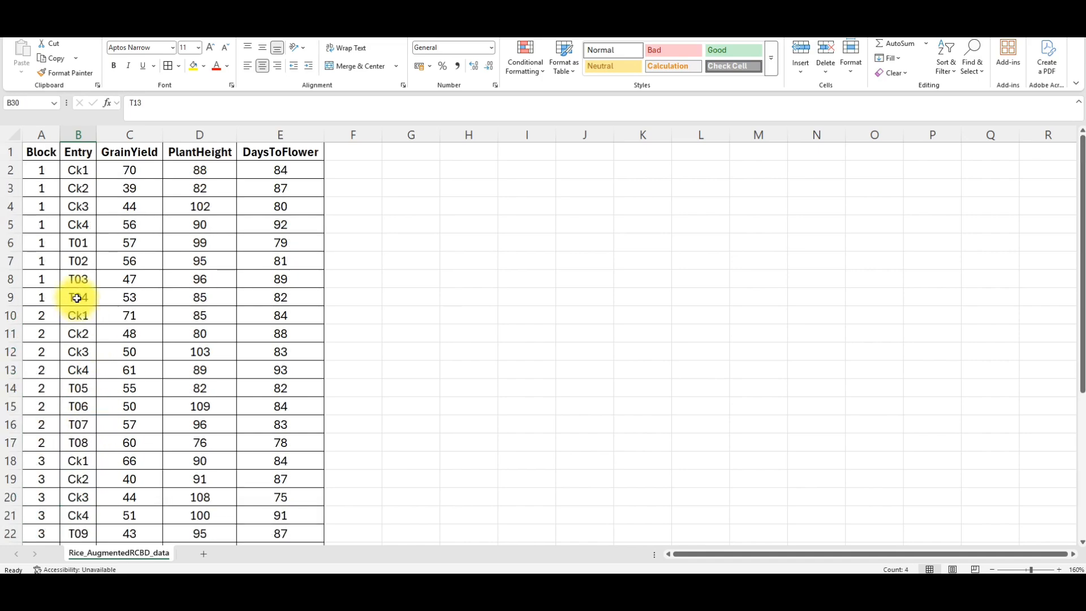
pyautogui.click(80, 128)
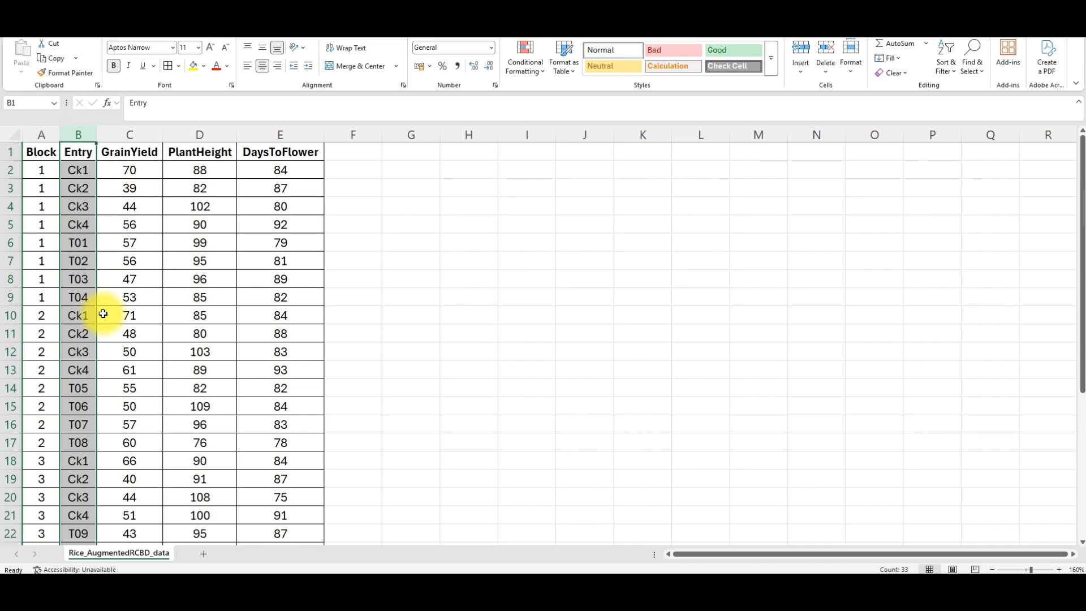
pyautogui.click(79, 242)
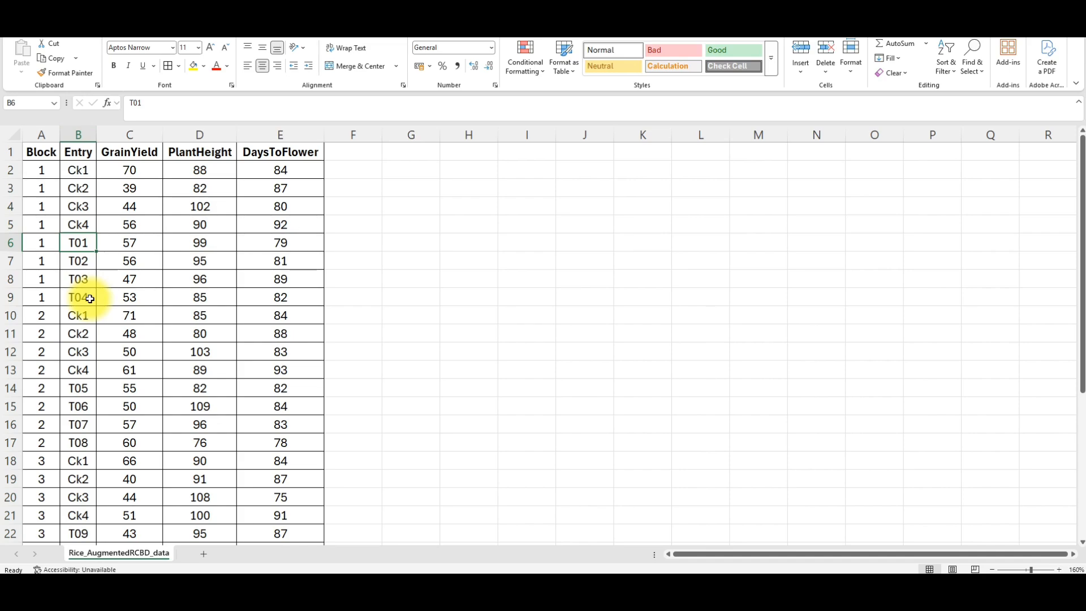
# - Save the workbook as Rice_AugmentedRCBD_data in CSV UTF-8 format in the Augmented RCBD Data Analysis folder
pyautogui.click(17, 28)
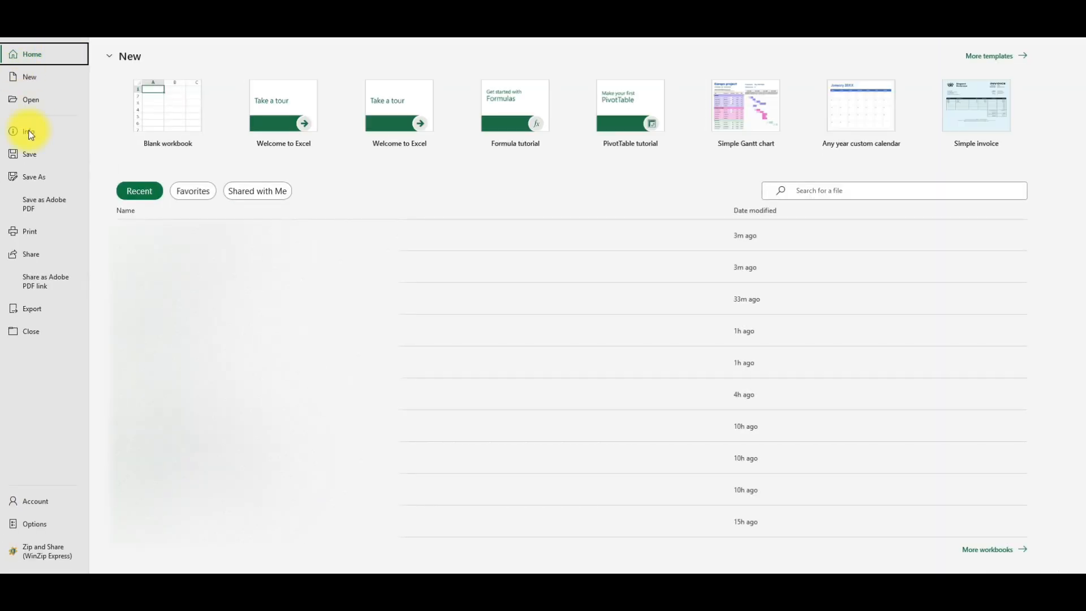
pyautogui.click(35, 176)
pyautogui.click(364, 94)
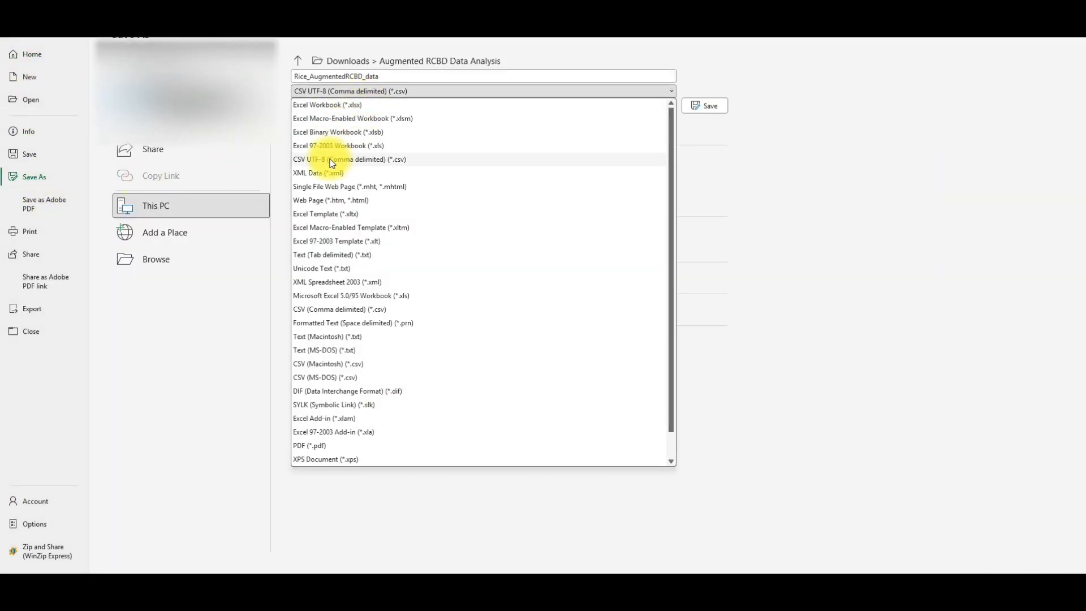
pyautogui.click(706, 106)
pyautogui.click(576, 329)
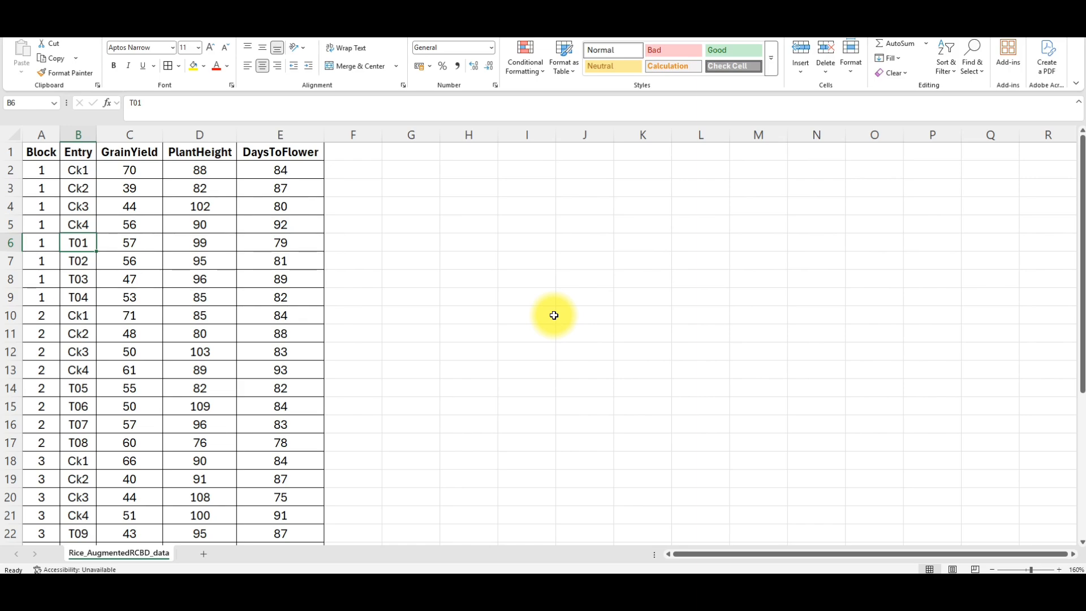
# - Switch to the Agri Analyze website and open the Augmented RCBD Analysis tool under Genetics and Plant Breeding
pyautogui.click(637, 569)
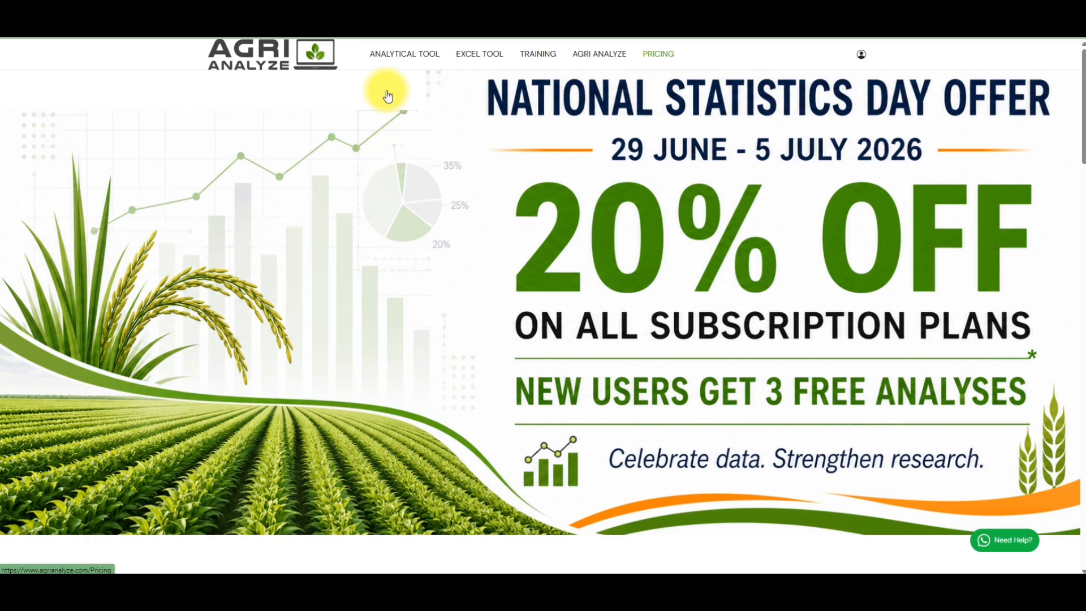
pyautogui.moveTo(394, 63)
pyautogui.moveTo(394, 109)
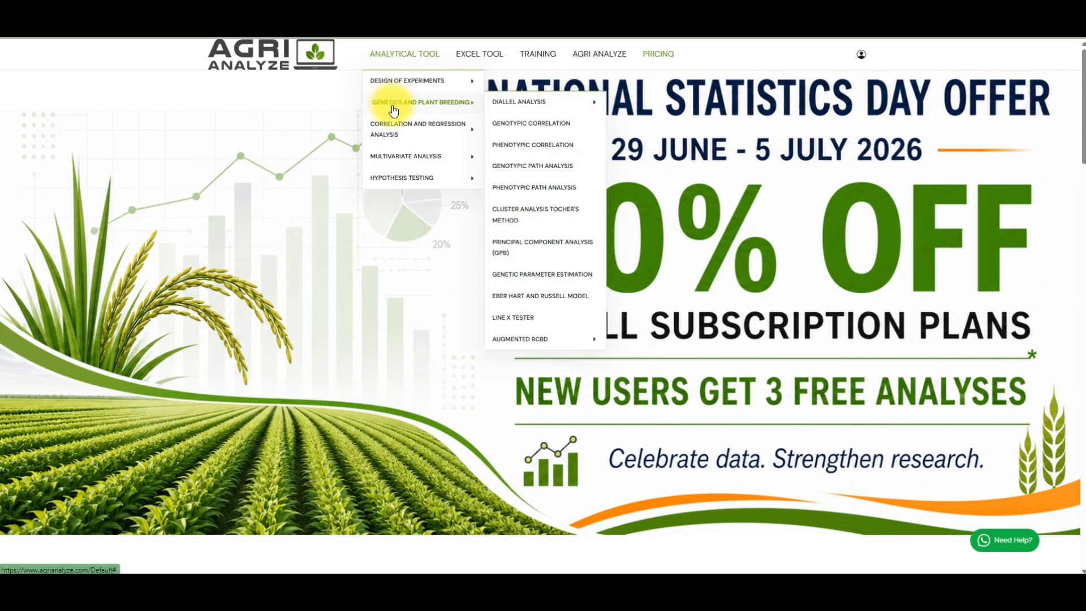
pyautogui.moveTo(551, 339)
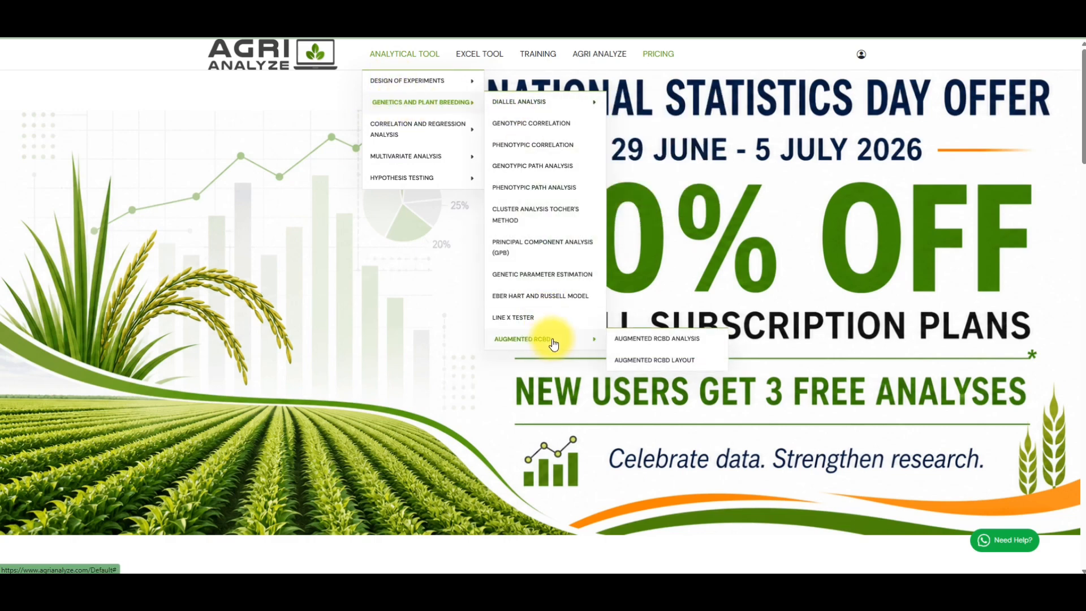
pyautogui.click(656, 342)
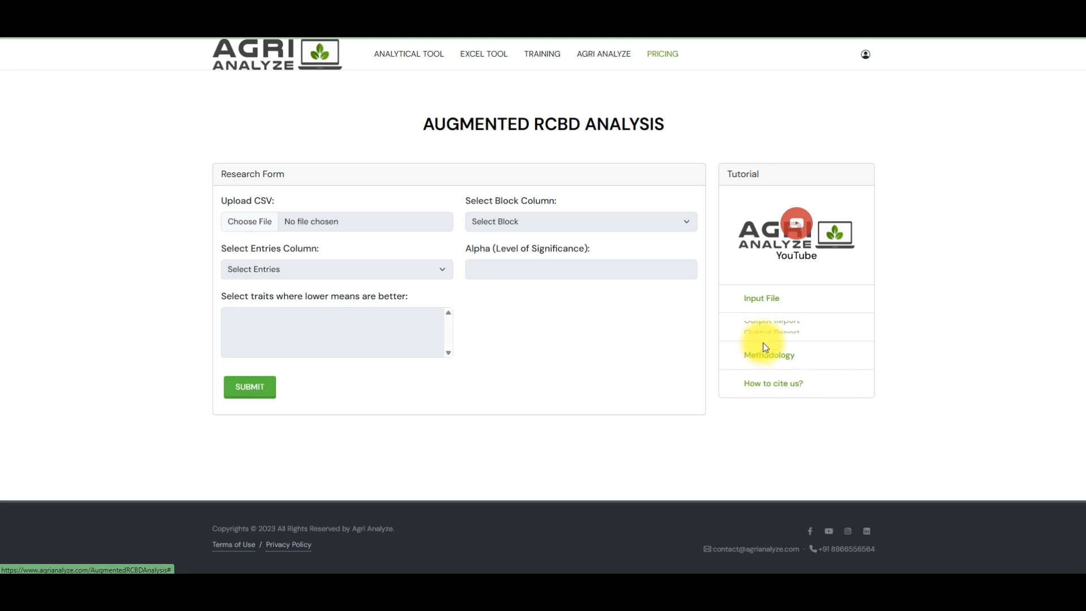
# - Upload the Rice_AugmentedRCBD_data CSV file to the research form
pyautogui.click(247, 226)
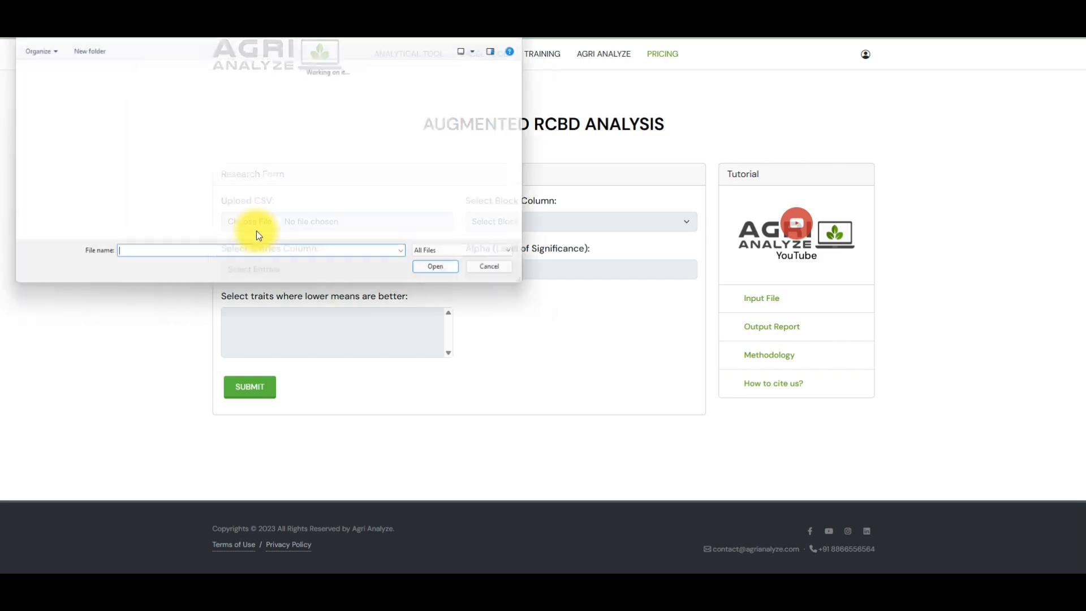
pyautogui.click(180, 118)
pyautogui.doubleClick(180, 118)
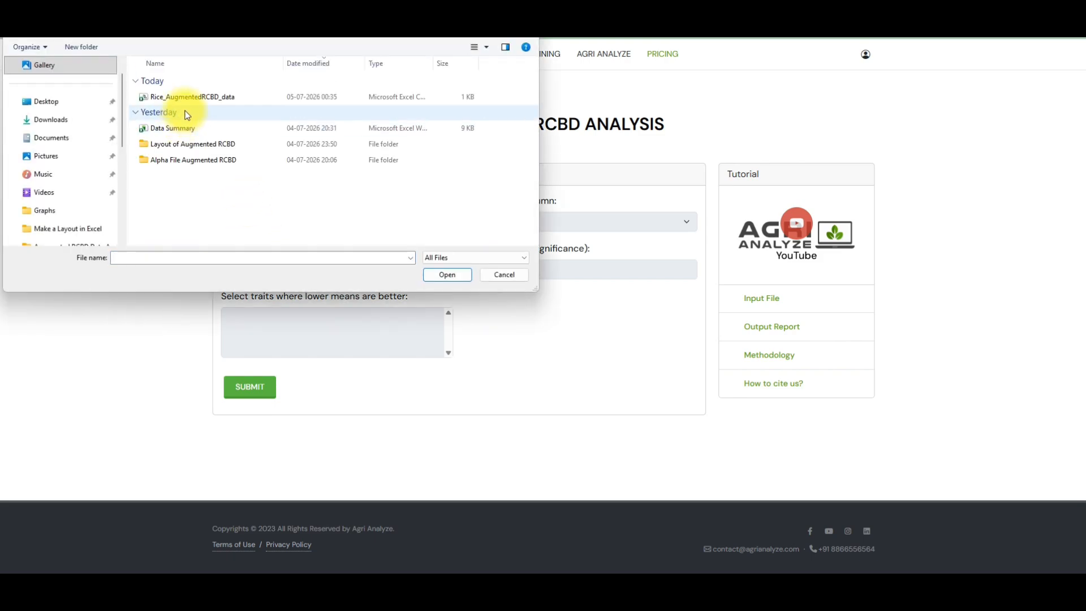
pyautogui.click(188, 106)
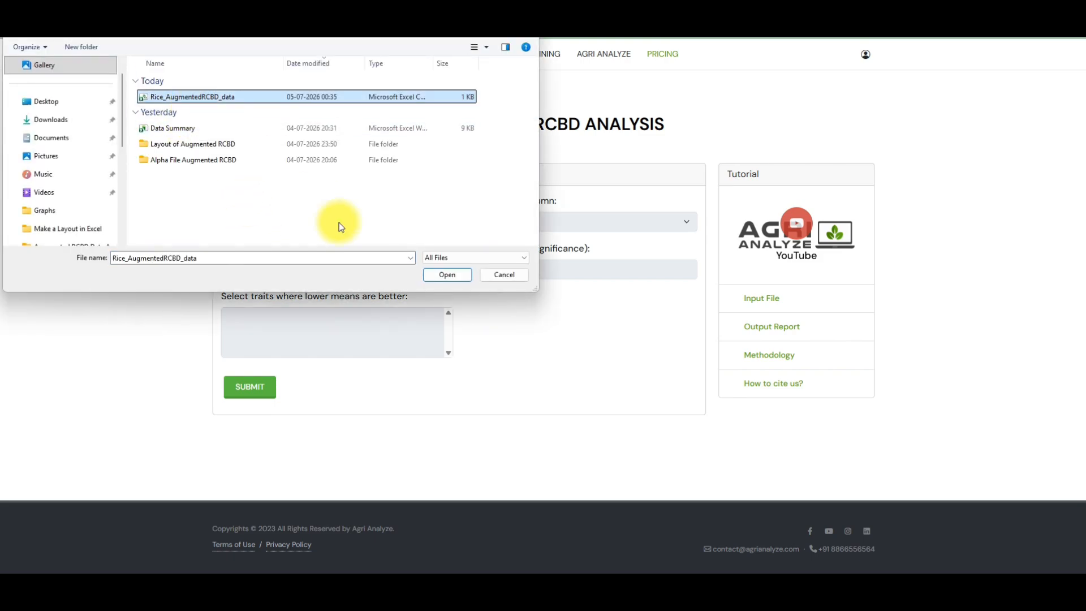
pyautogui.click(443, 274)
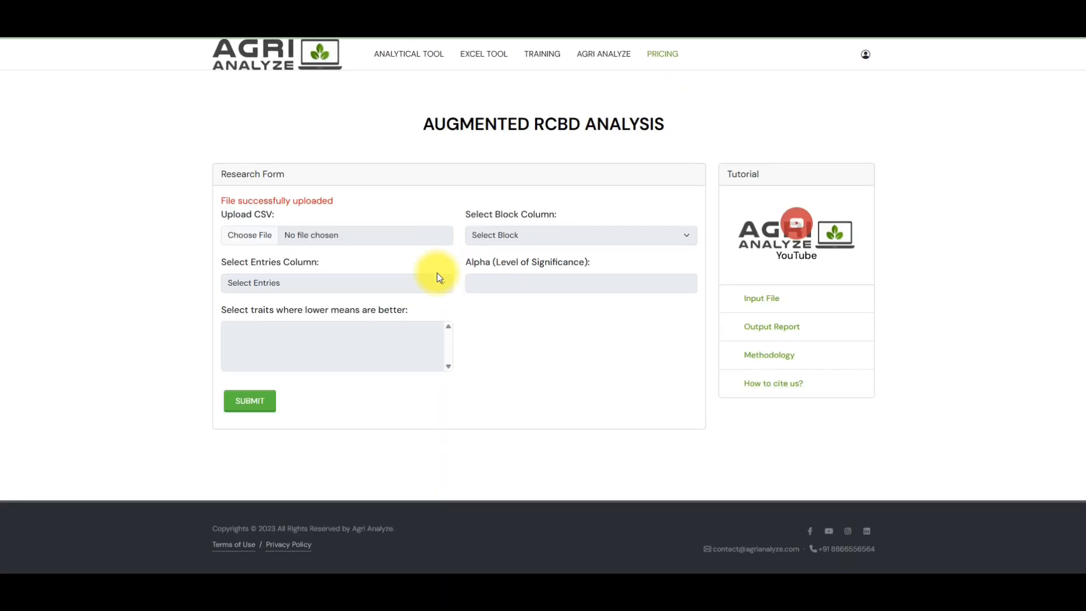
# - Assign Block as the block column and Entry as the entries column
pyautogui.click(514, 236)
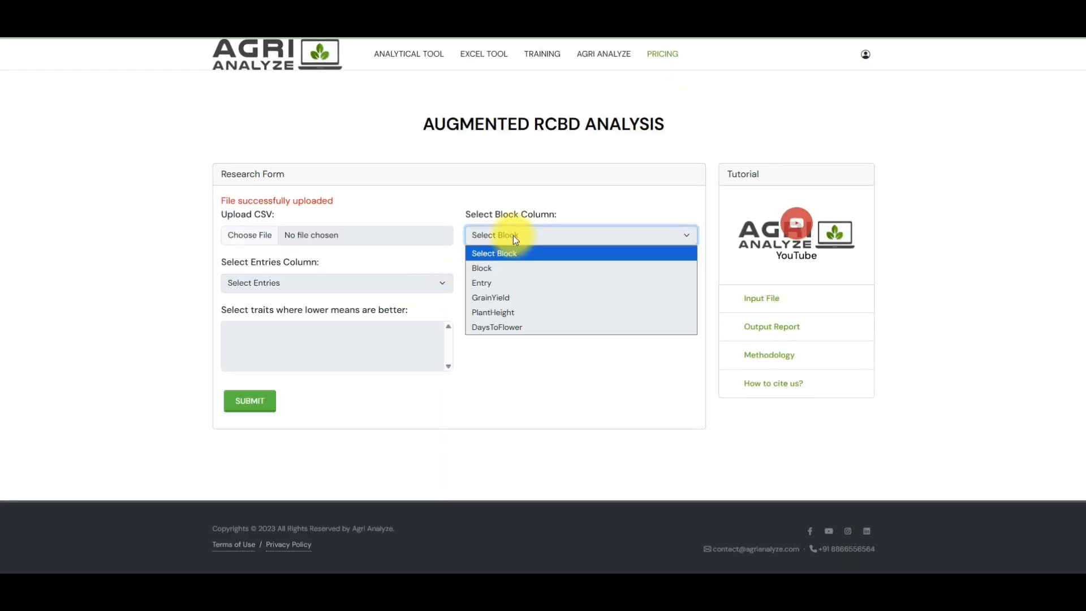
pyautogui.click(510, 265)
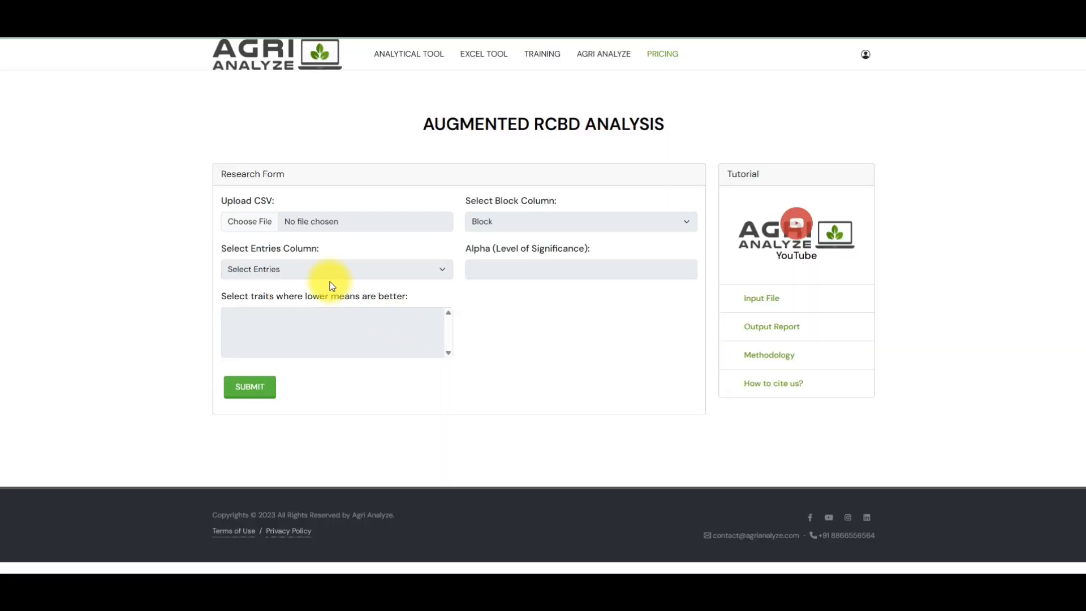
pyautogui.click(320, 273)
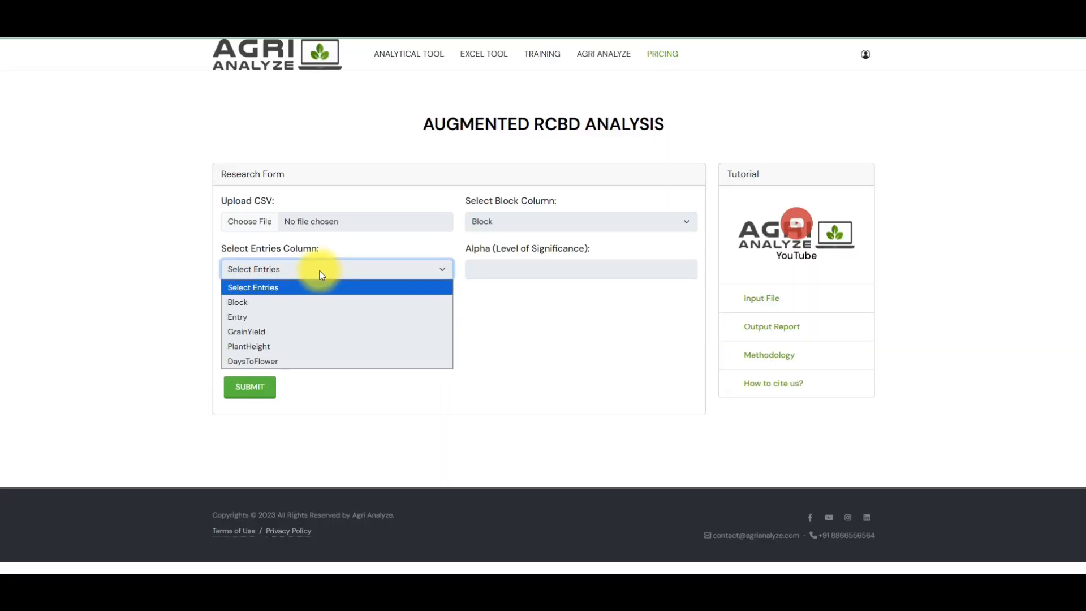
pyautogui.click(311, 316)
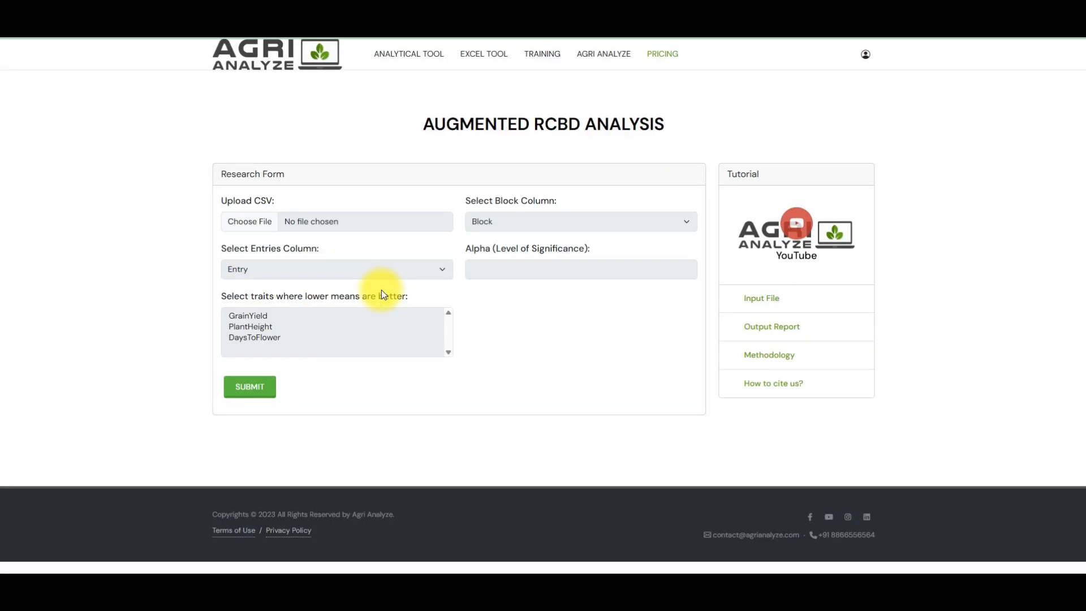
# - Set the level of significance to 0.05 and submit the form without selecting any lower-is-better traits
pyautogui.click(481, 270)
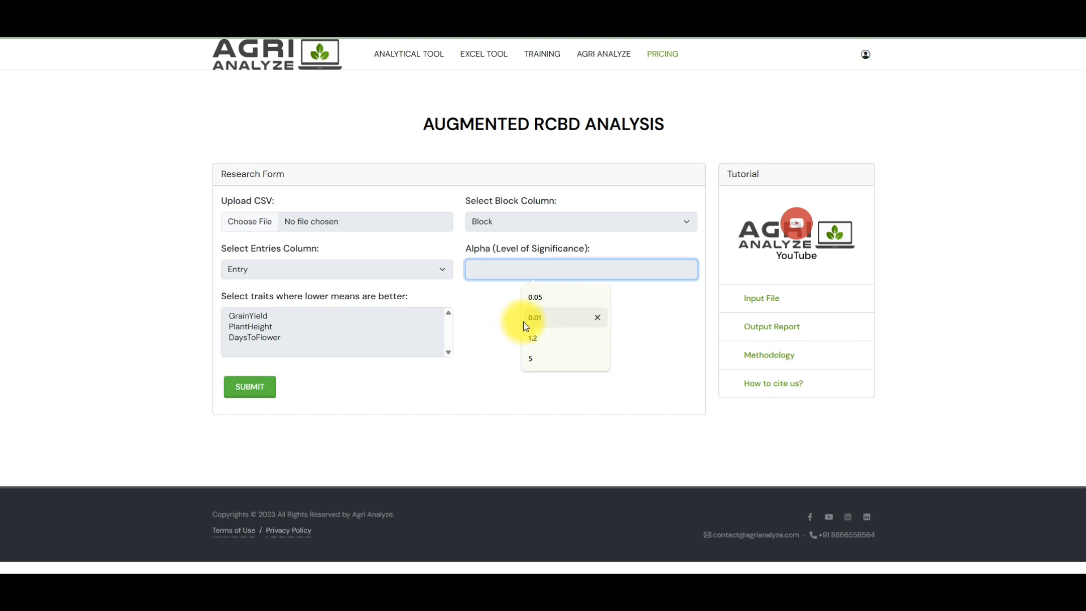
pyautogui.click(536, 300)
pyautogui.click(513, 310)
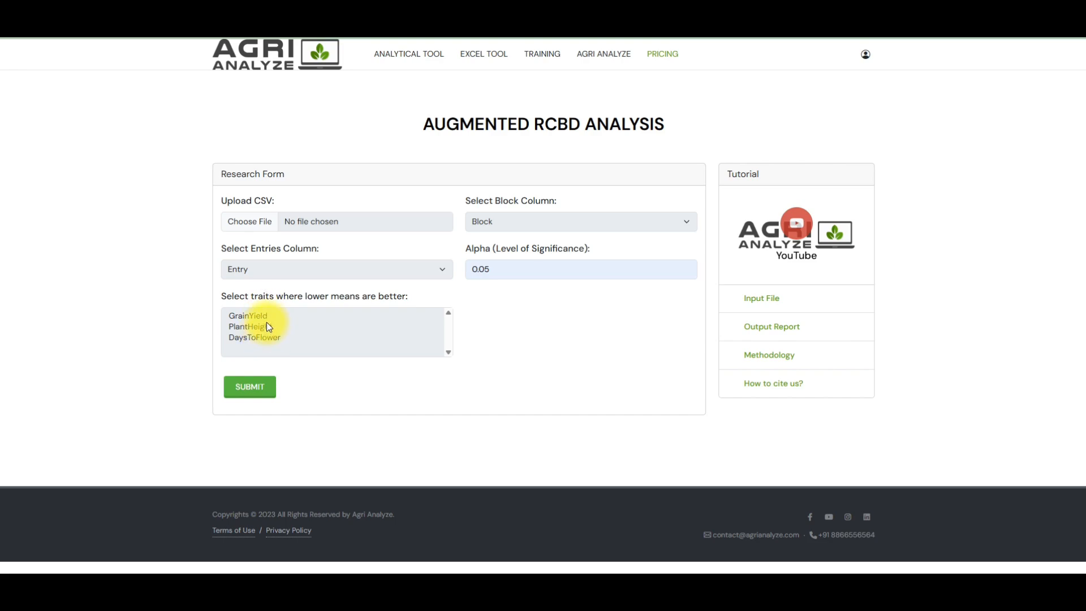
pyautogui.click(255, 387)
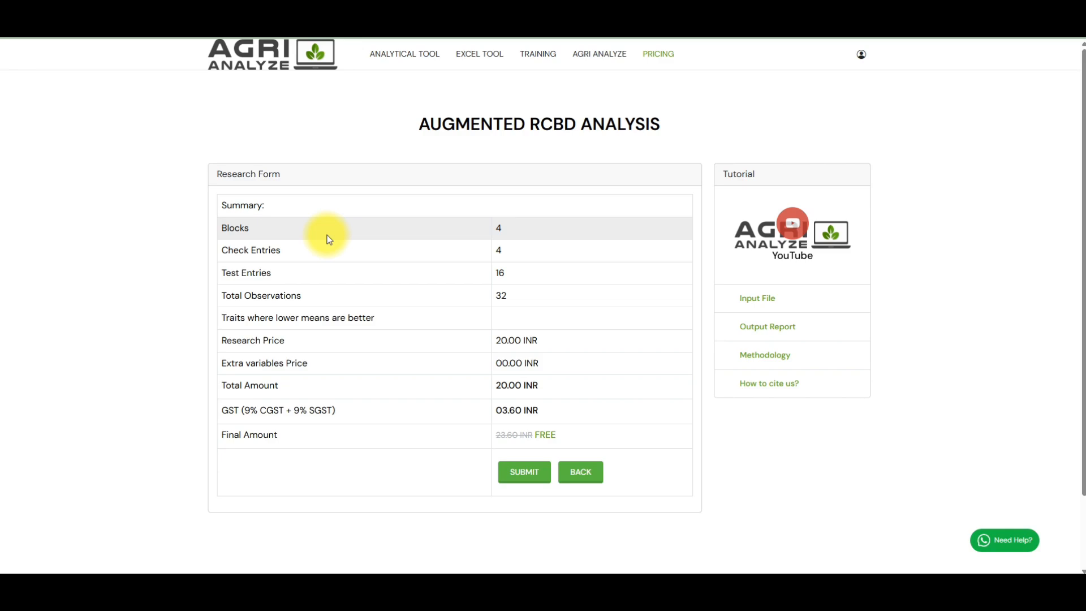
# - Check the block, entry and observation counts in the summary, then submit the analysis and download its report
pyautogui.doubleClick(498, 229)
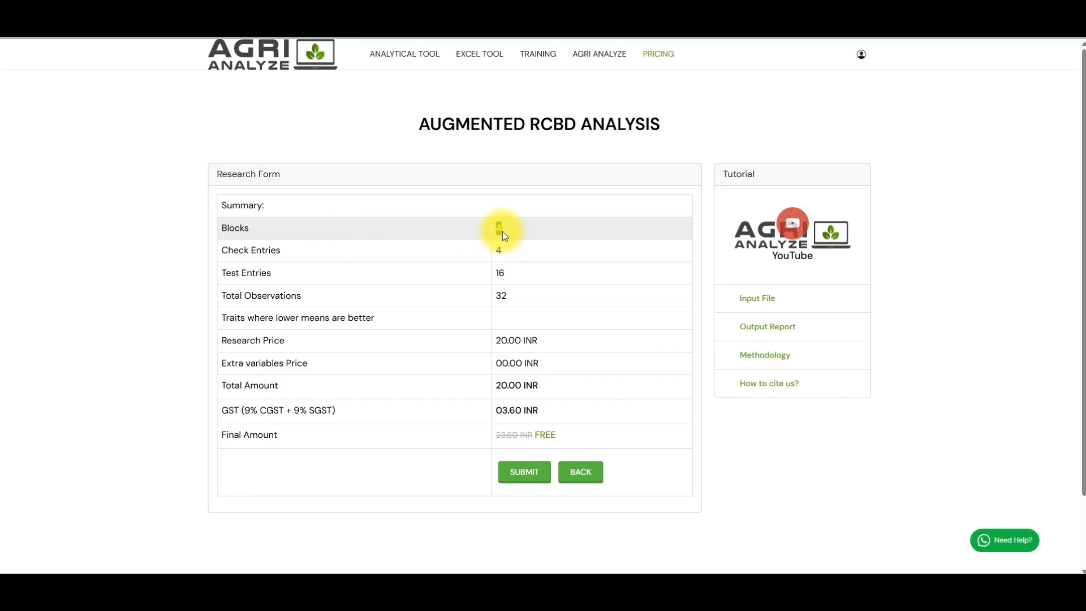
pyautogui.doubleClick(500, 251)
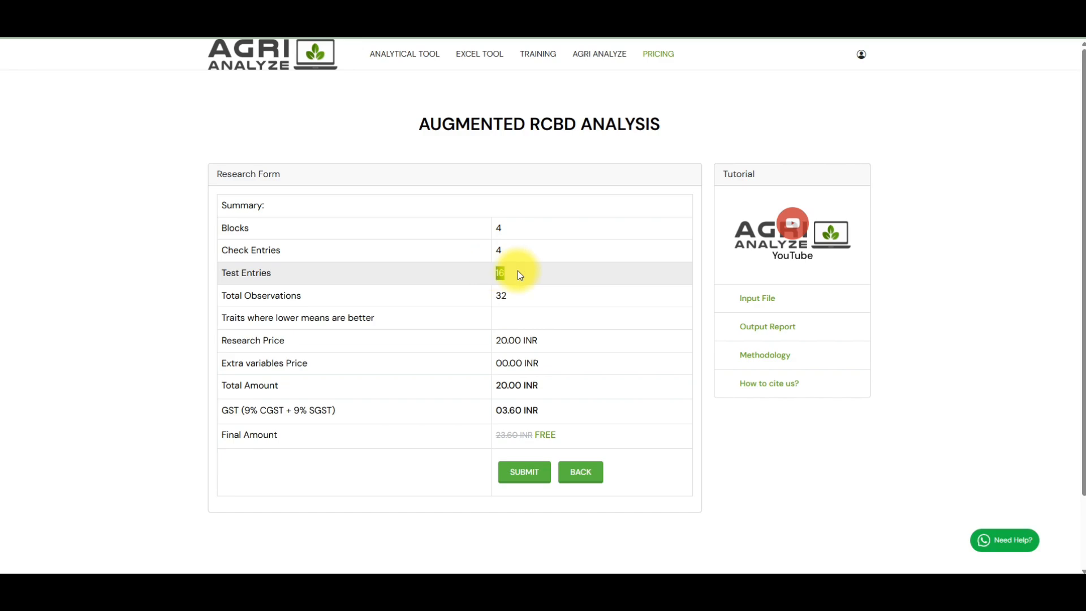
pyautogui.doubleClick(501, 294)
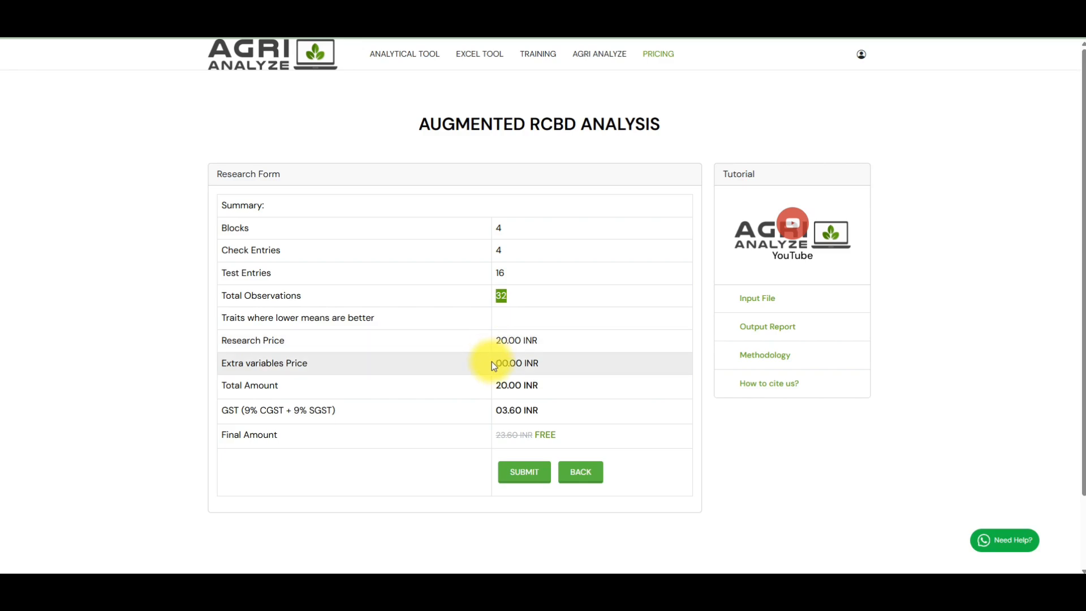
pyautogui.click(524, 475)
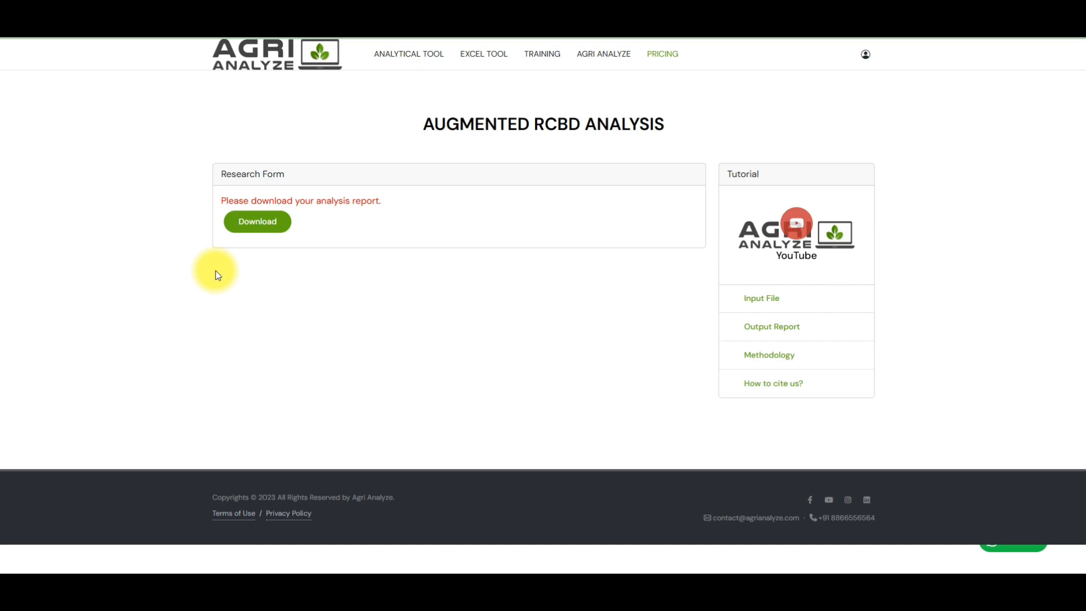
pyautogui.click(259, 227)
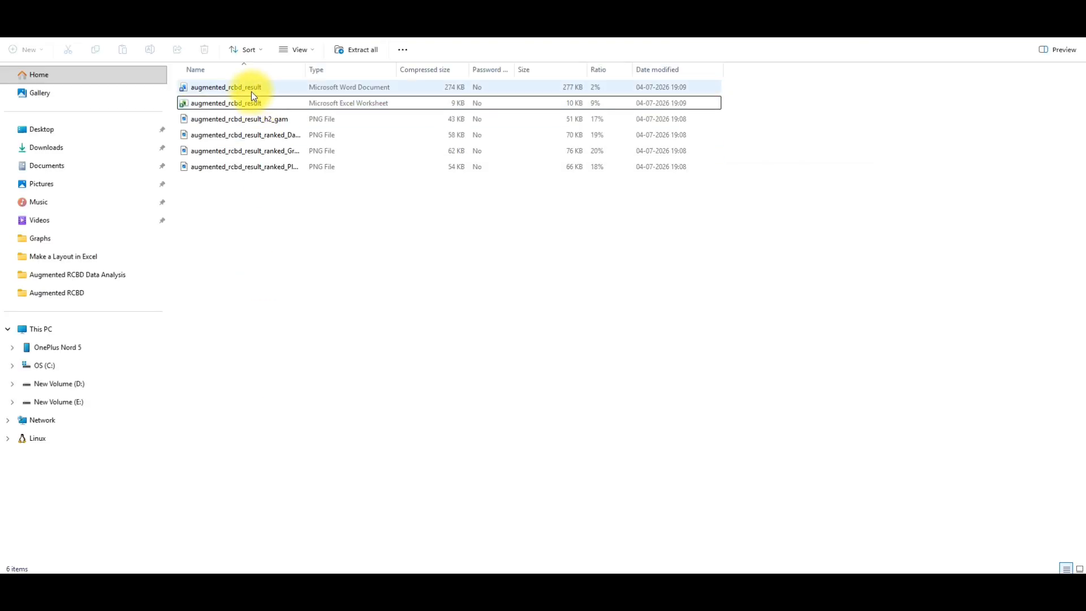
# - Copy all the augmented_rcbd_result files (Word, Excel and PNG) from the zip archive into the Downloads folder
pyautogui.click(252, 89)
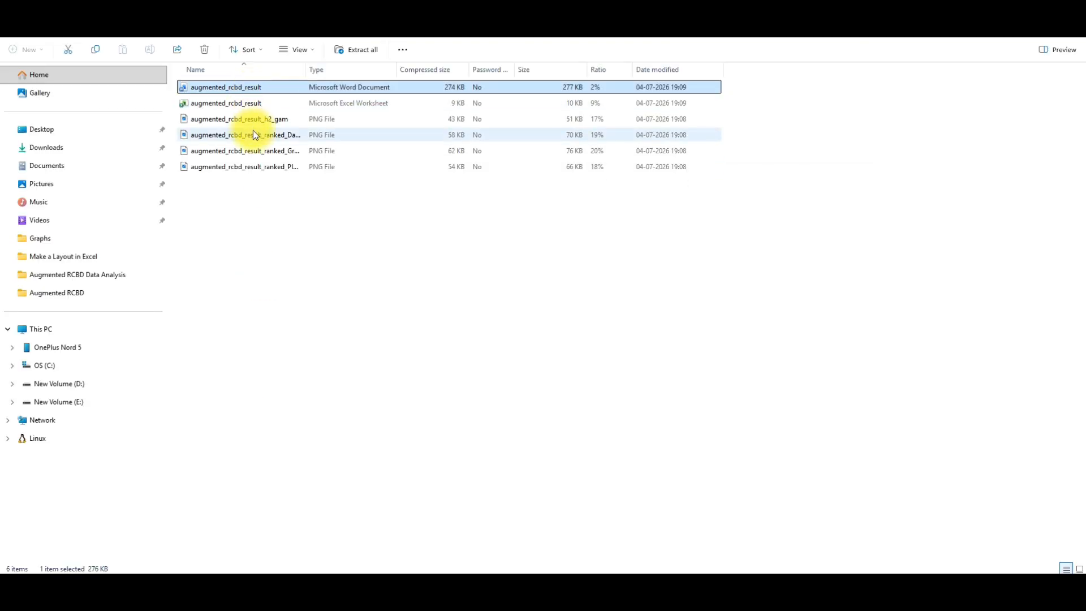
pyautogui.click(255, 104)
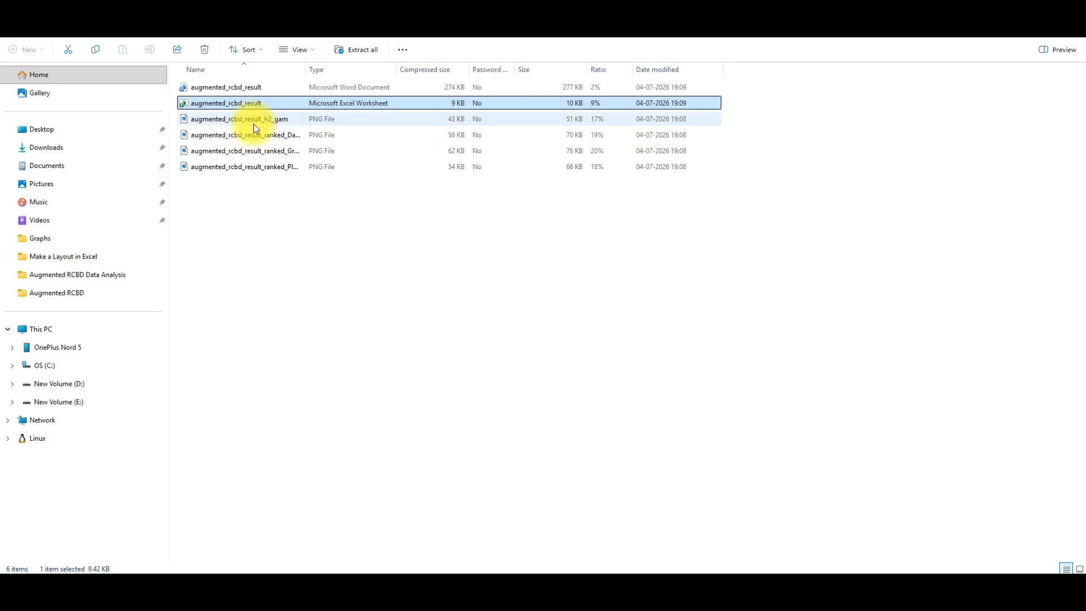
pyautogui.hotkey('ctrl', 'a')
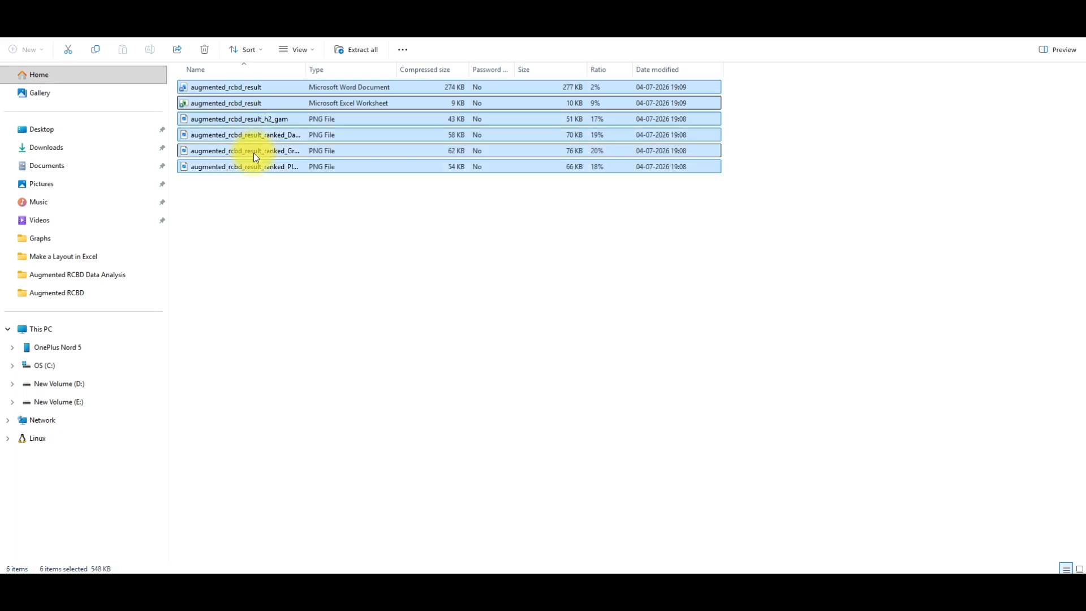
pyautogui.click(85, 147)
pyautogui.doubleClick(391, 226)
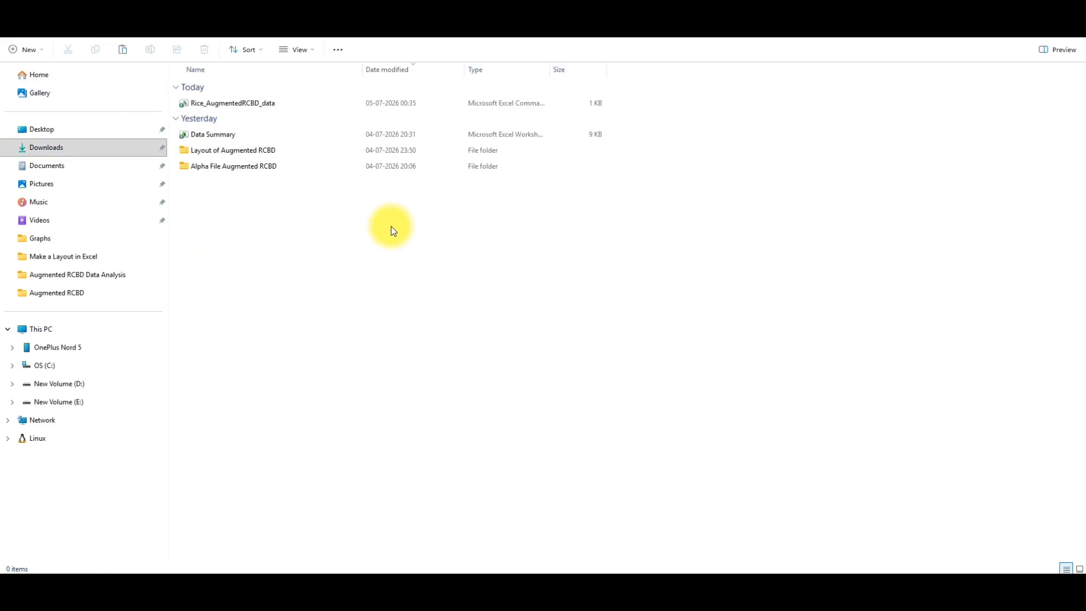
pyautogui.rightClick(322, 270)
pyautogui.click(364, 372)
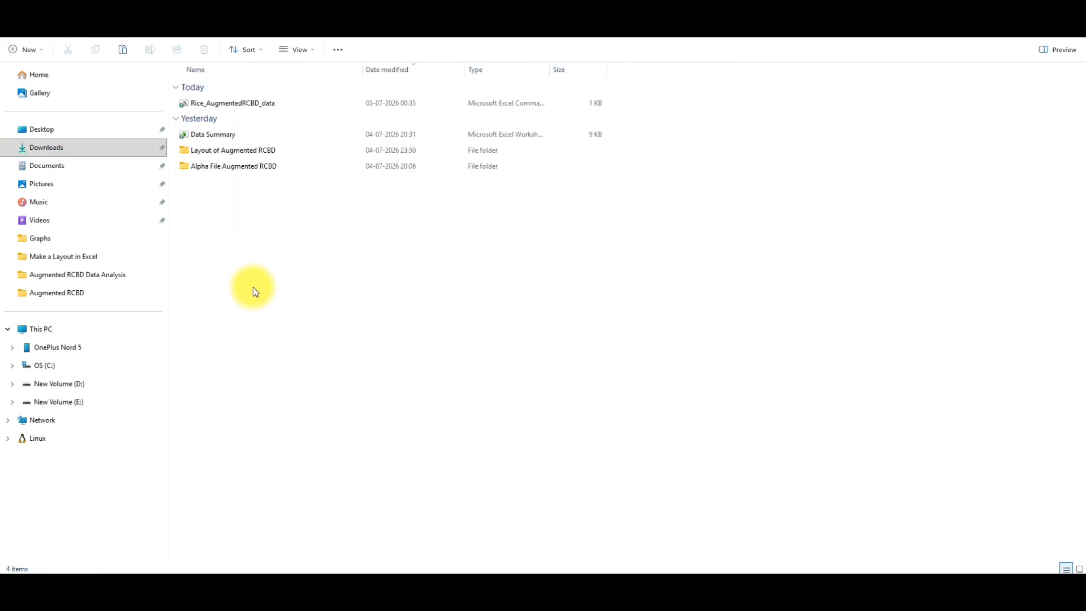
# - Display the contents of the Downloads folder as extra large icons
pyautogui.click(248, 50)
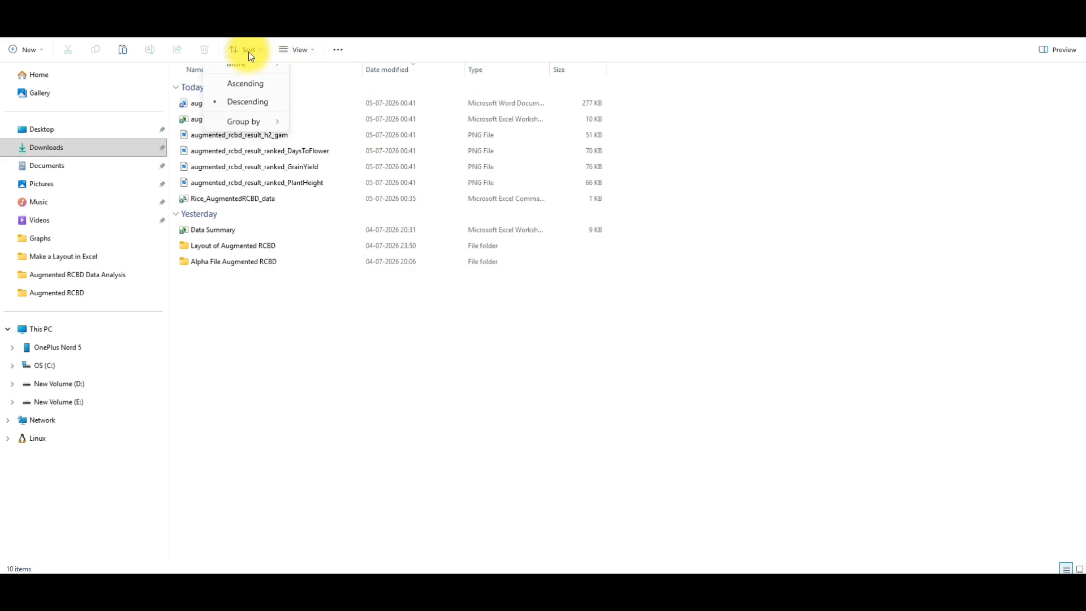
pyautogui.click(294, 54)
pyautogui.click(286, 82)
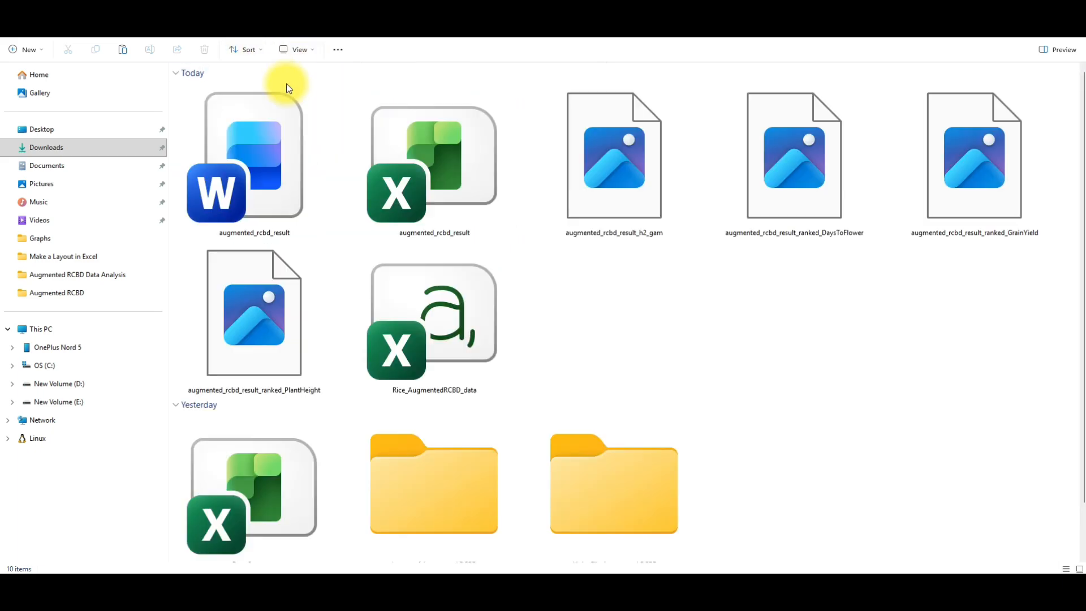
# - View the ranked DaysToFlower chart in a maximized window, close it, and open the augmented_rcbd_result_h2_gam chart
pyautogui.doubleClick(744, 218)
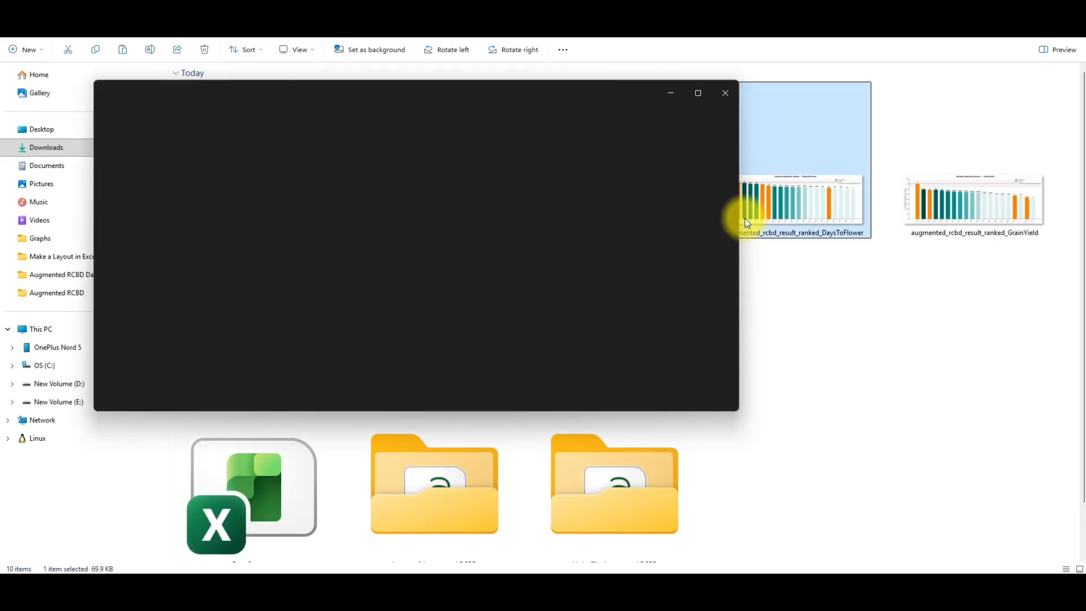
pyautogui.click(696, 95)
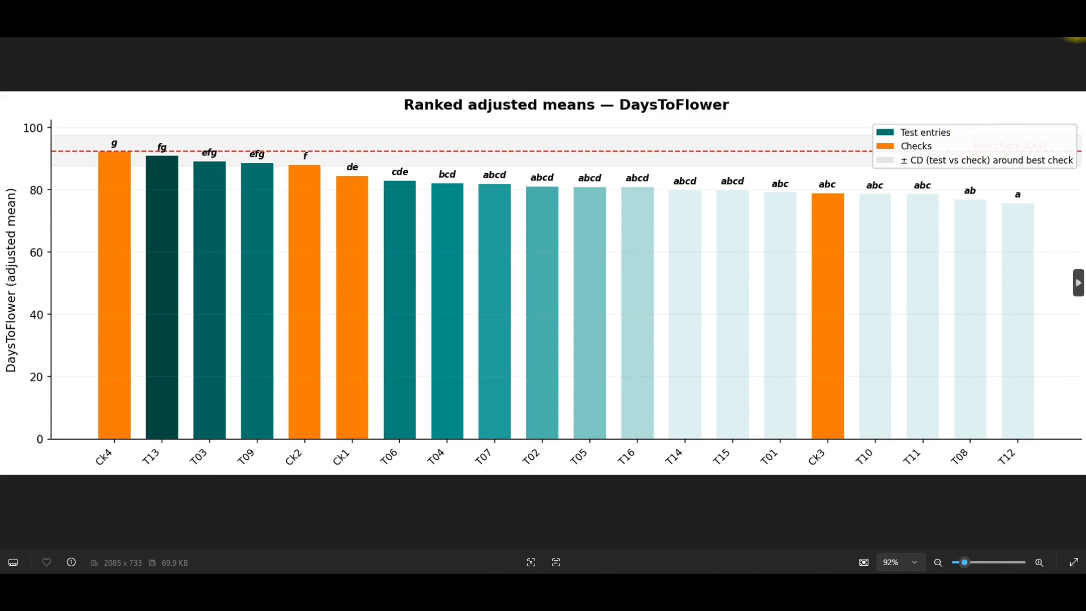
pyautogui.hotkey('alt', 'F4')
pyautogui.doubleClick(638, 152)
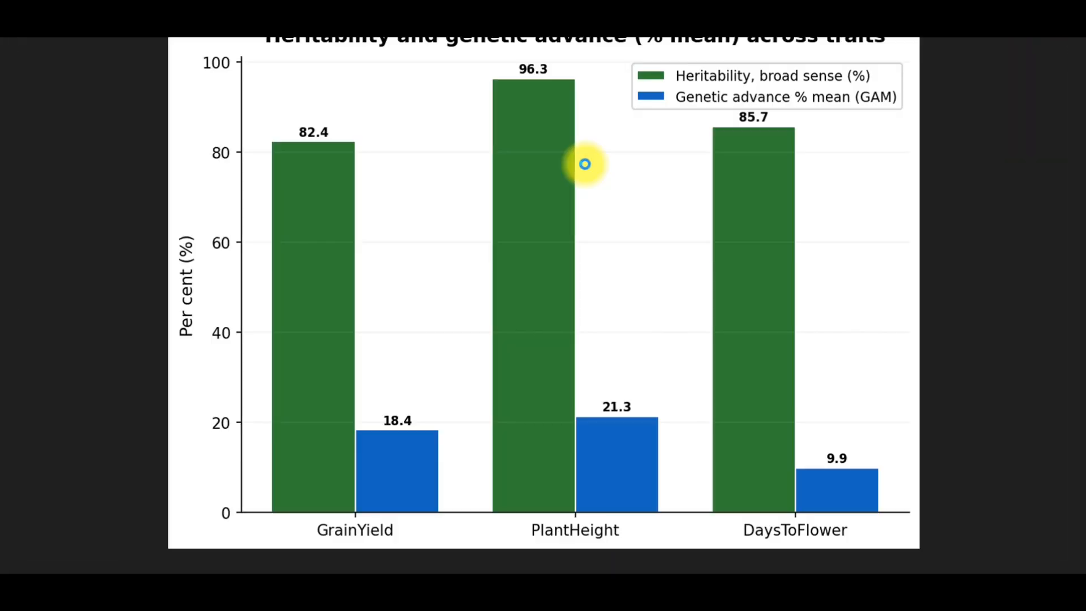